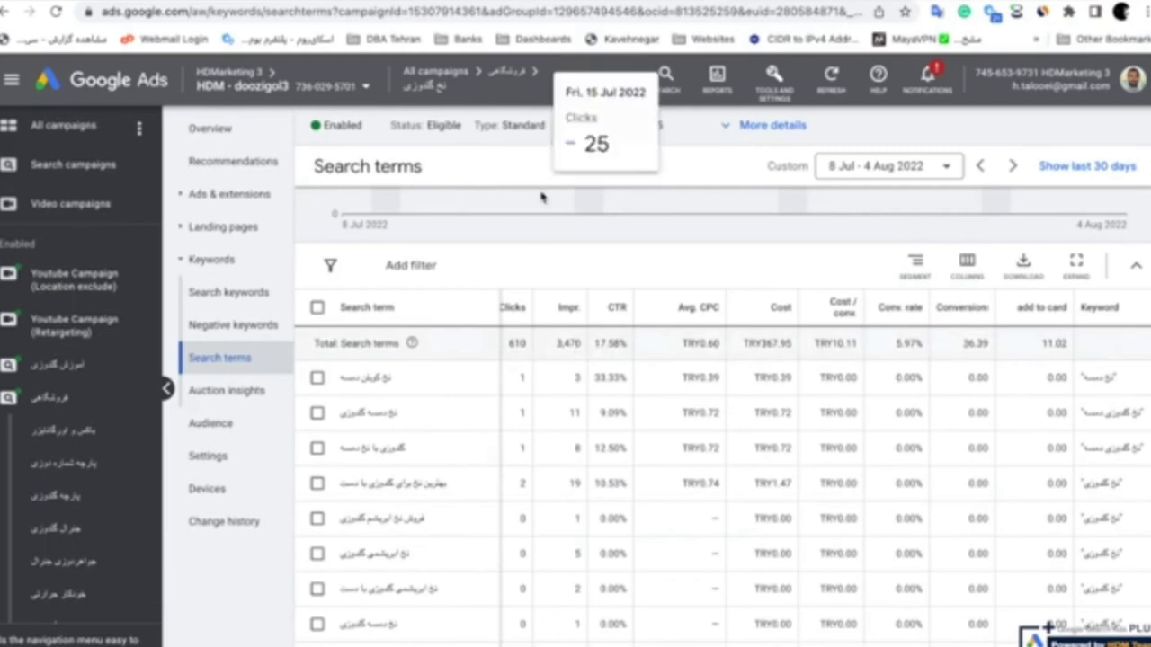
Compare the totals of the ad group's search keywords with its search terms report, going through the terms to the end
click(215, 293)
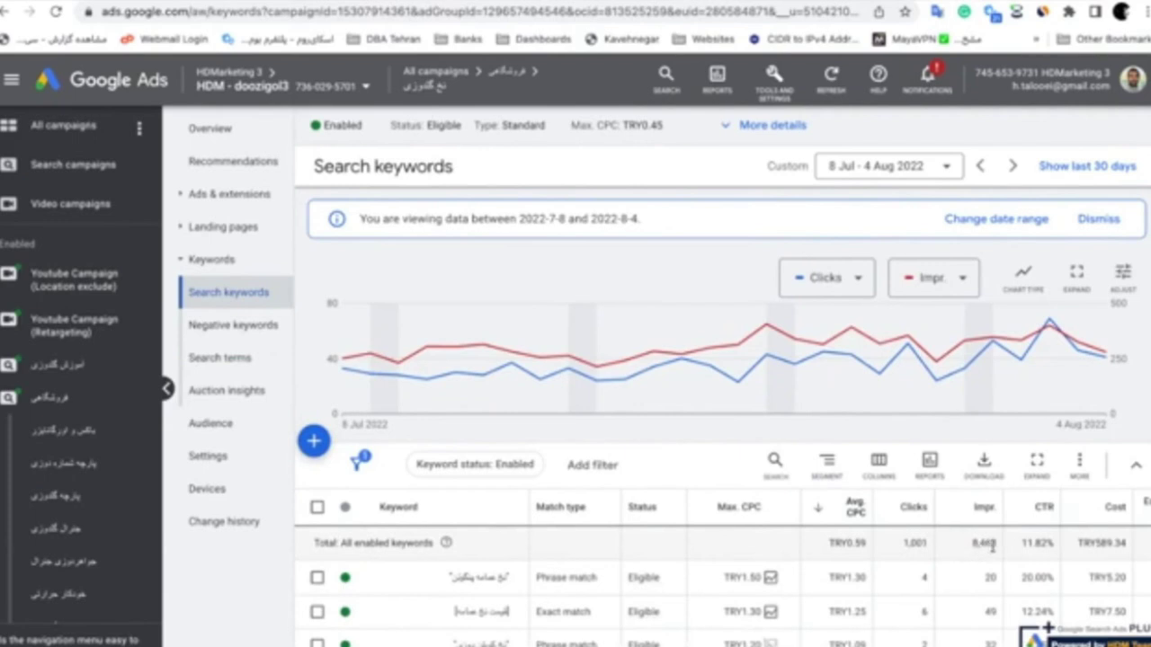
click(250, 363)
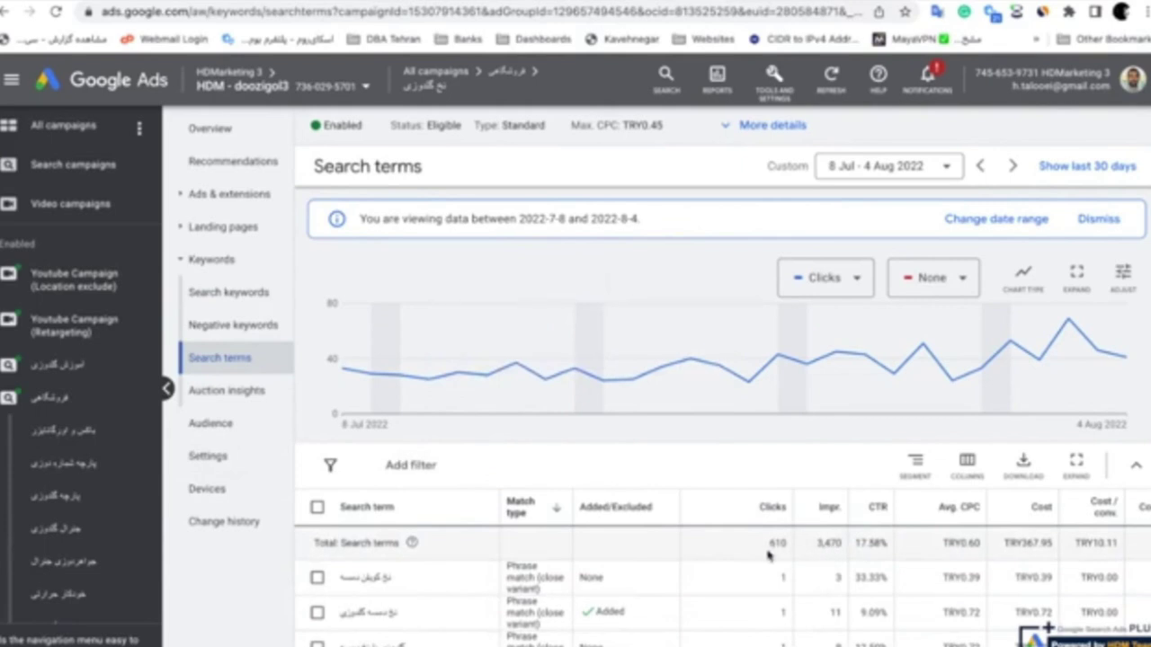
scroll(768, 555, down, 10)
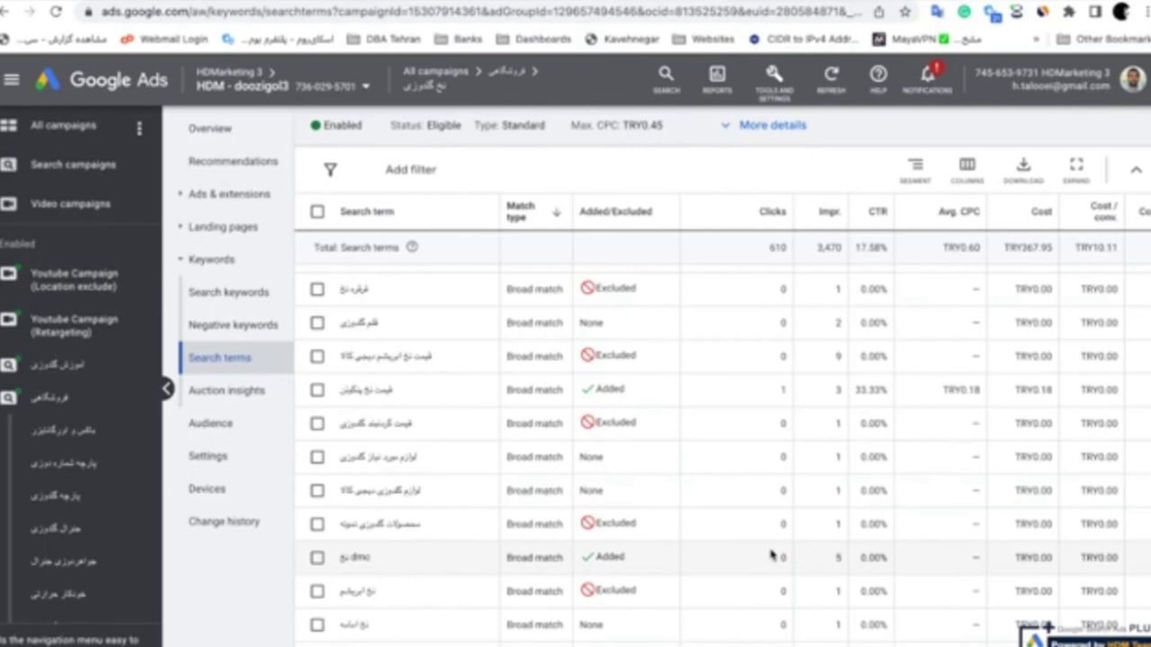
scroll(771, 555, down, 15)
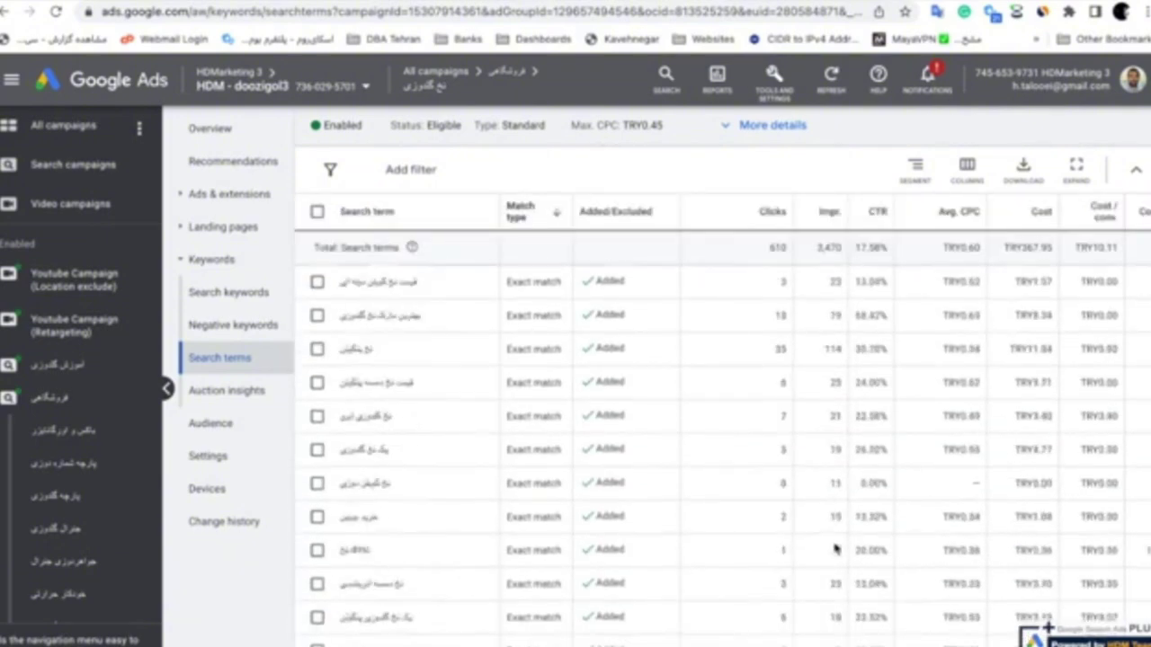
scroll(834, 550, down, 5)
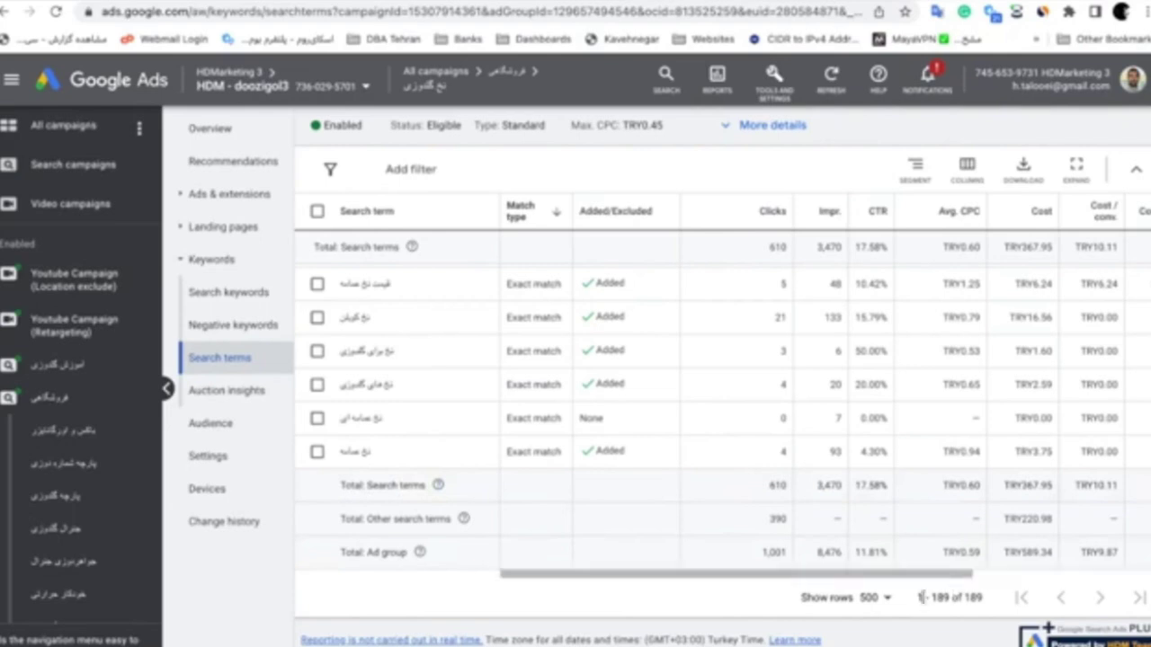
Set the search terms table to show 10 rows per page
click(887, 601)
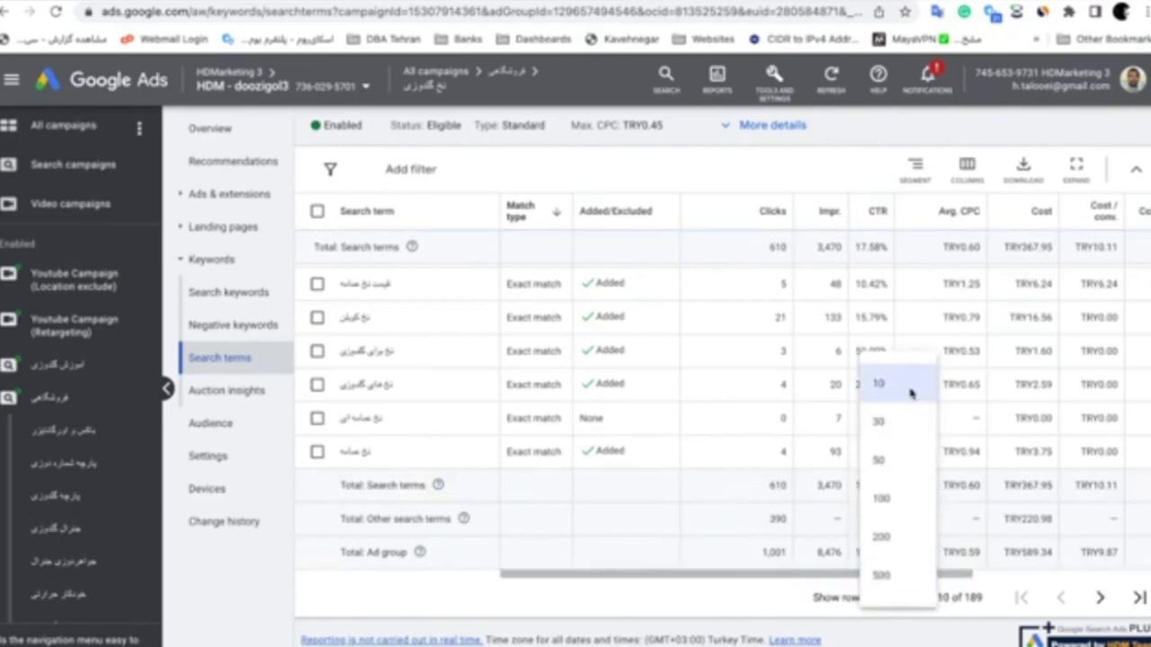
click(910, 394)
scroll(865, 277, down, 3)
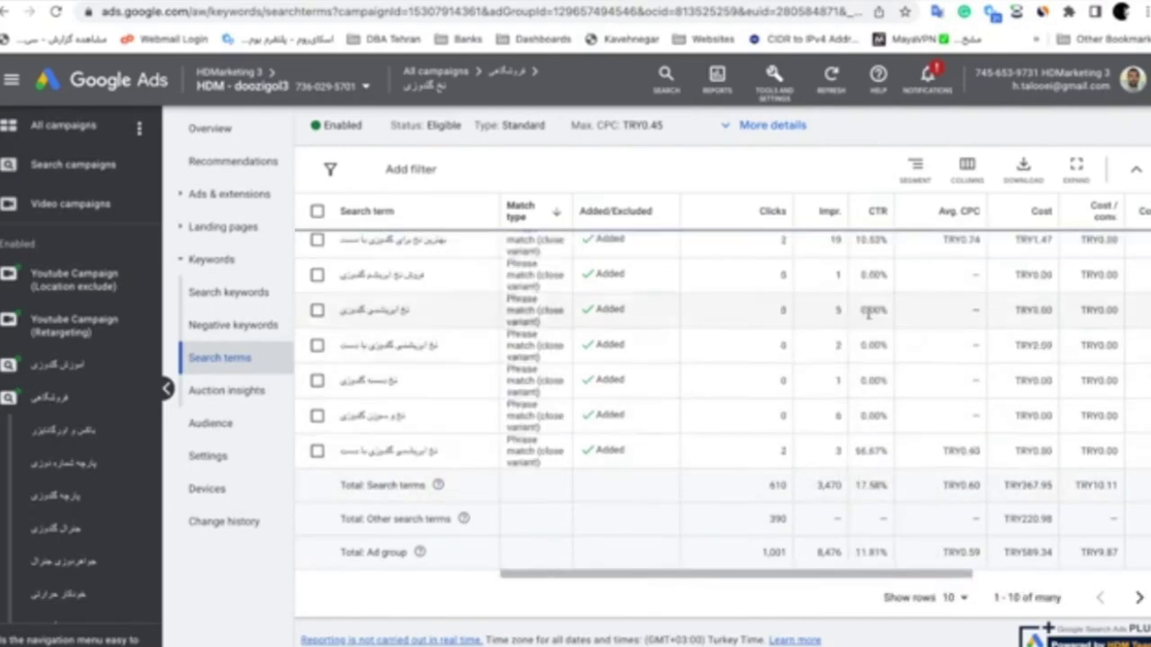
scroll(863, 297, up, 5)
scroll(847, 360, down, 2)
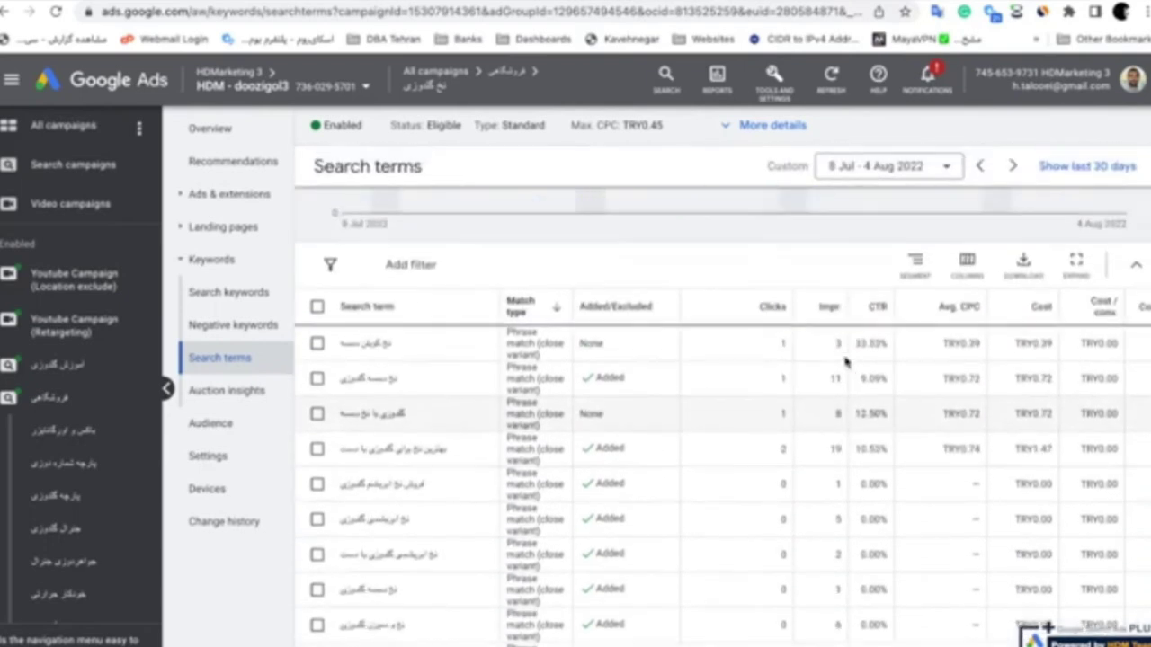
Examine the clicks in the total rows for search terms, other search terms and the ad group
scroll(840, 594, down, 3)
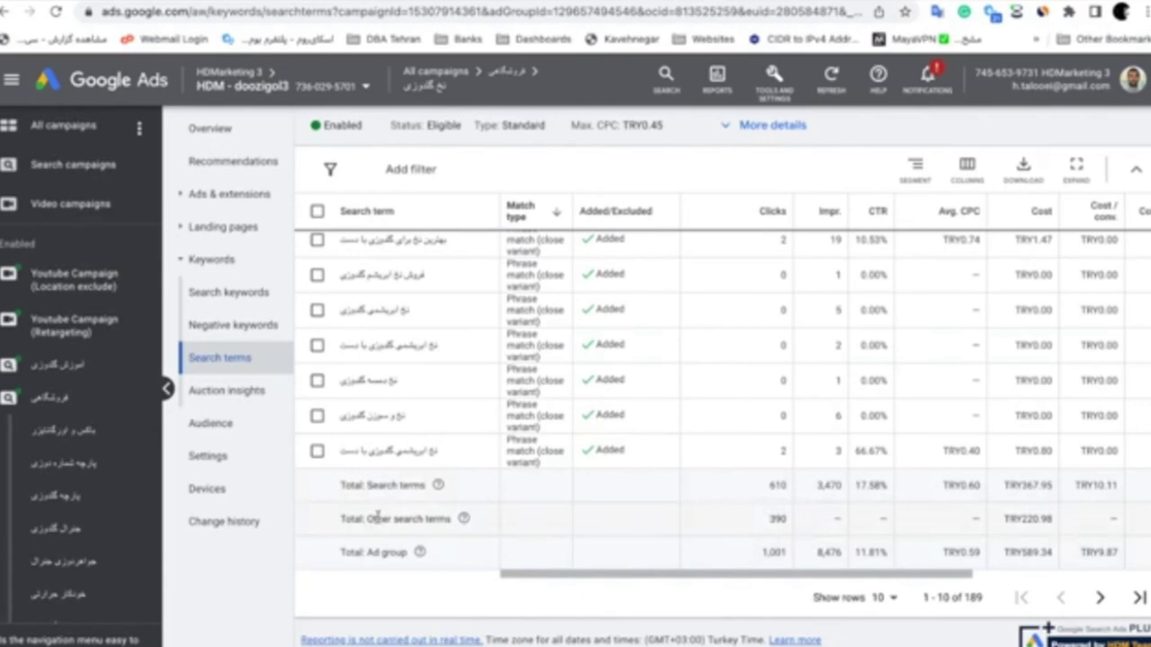
scroll(377, 518, up, 5)
scroll(385, 455, right, 5)
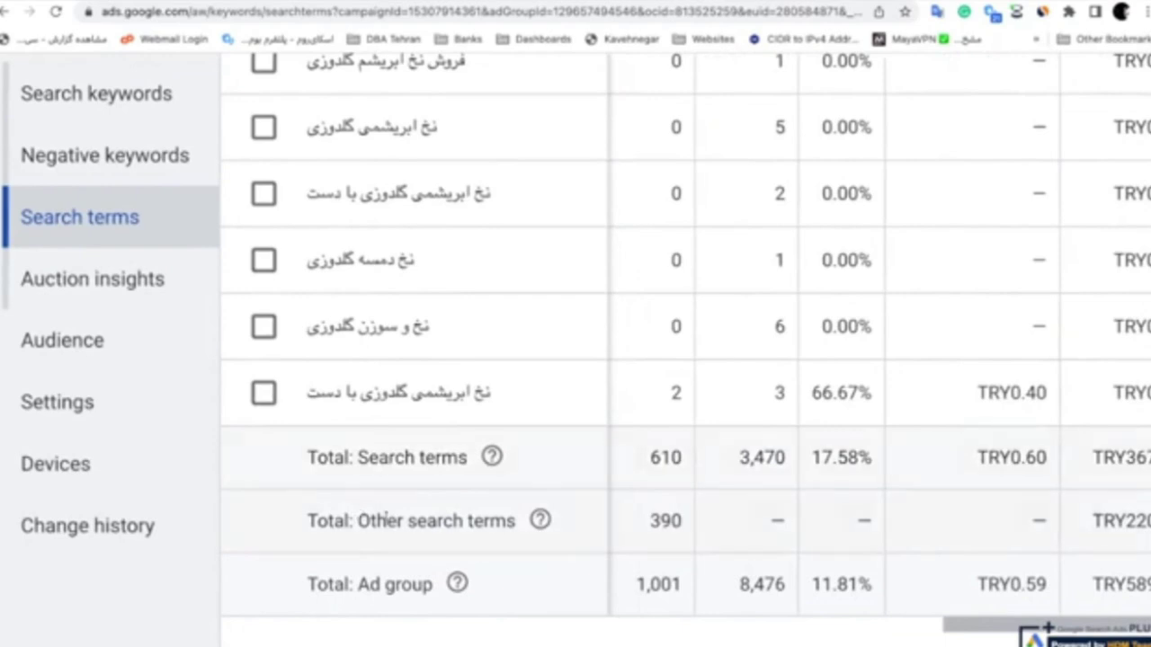
scroll(414, 522, left, 3)
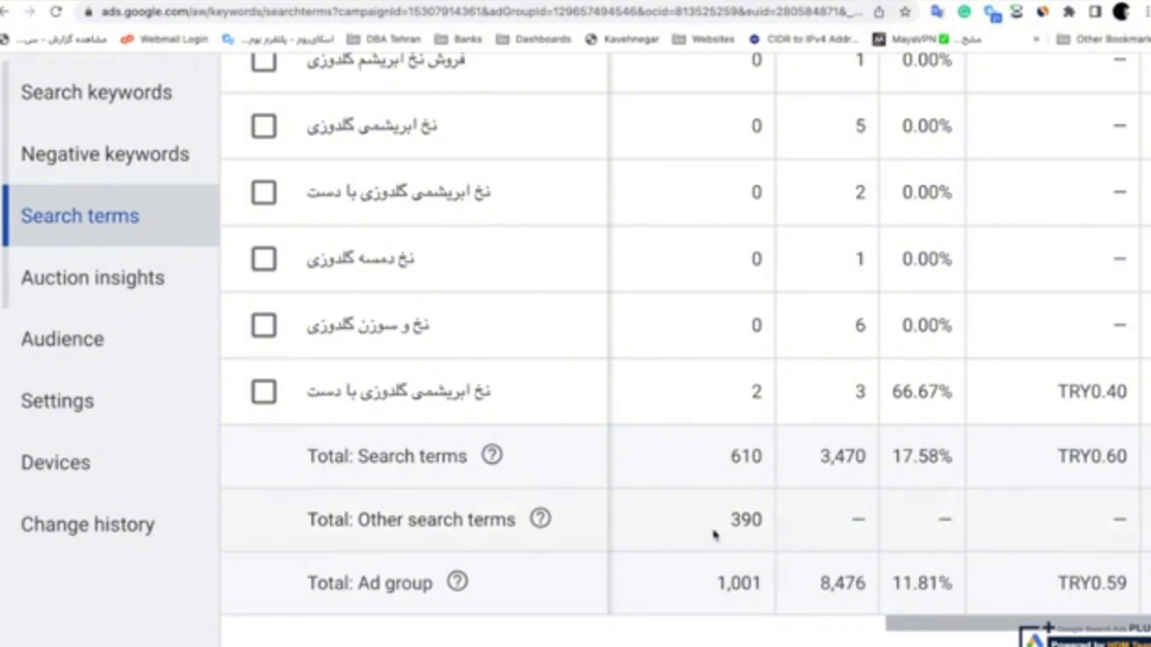
scroll(739, 536, right, 2)
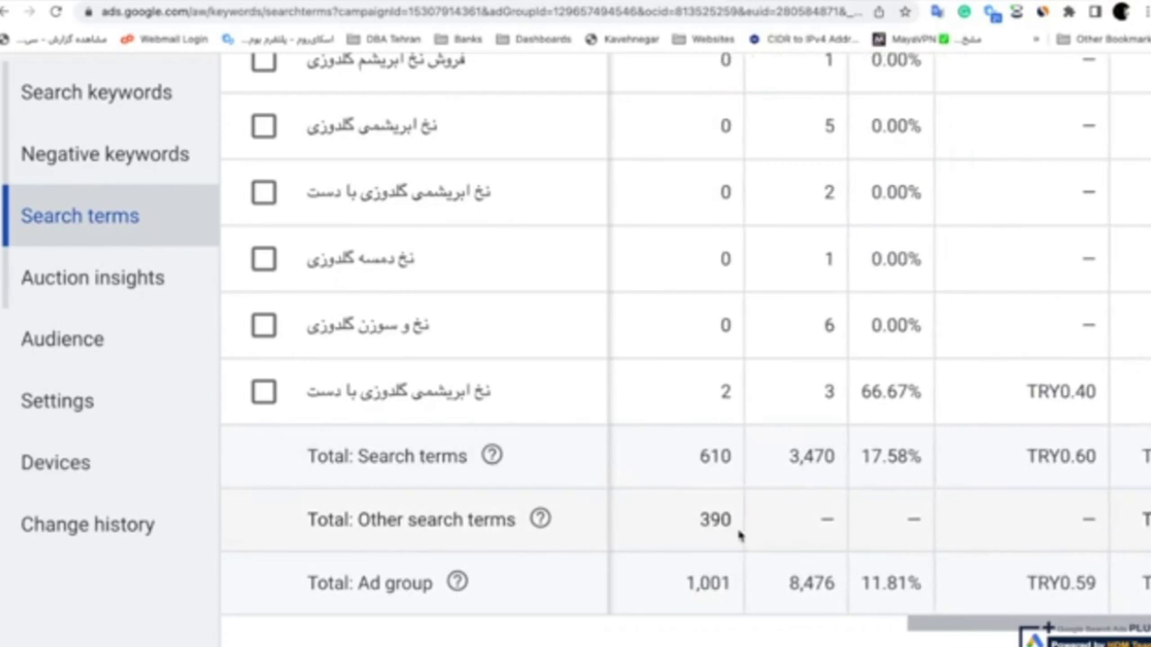
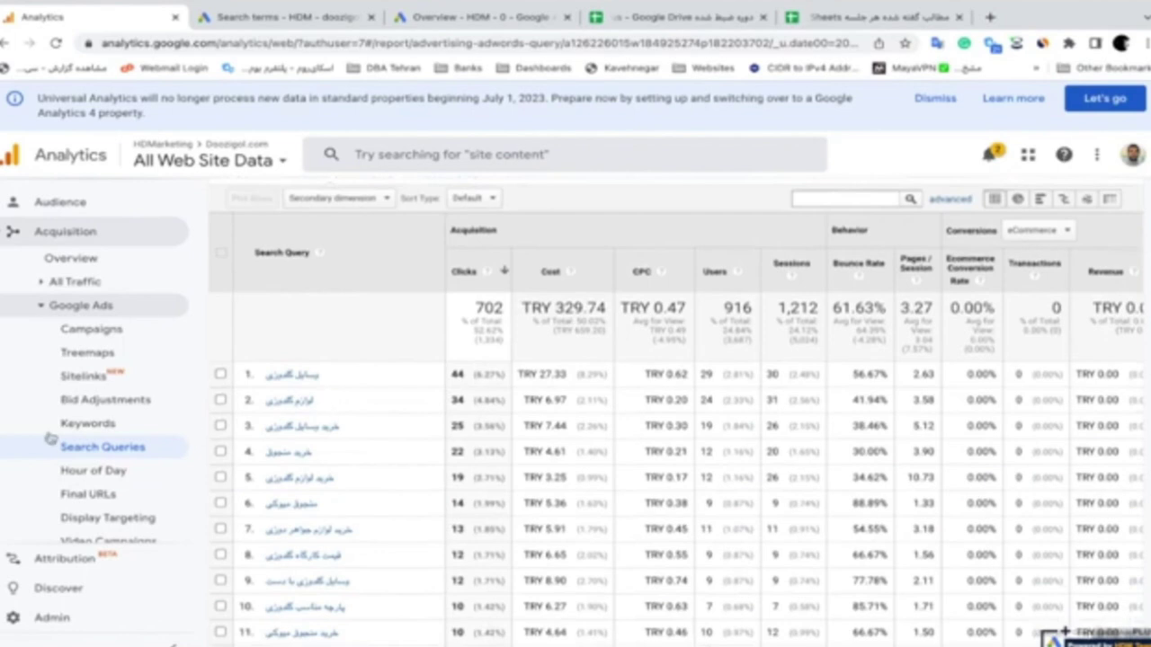
Switch to Google Analytics and view the Google Ads Search Queries report under Acquisition
click(101, 454)
scroll(364, 401, down, 1)
scroll(338, 412, down, 4)
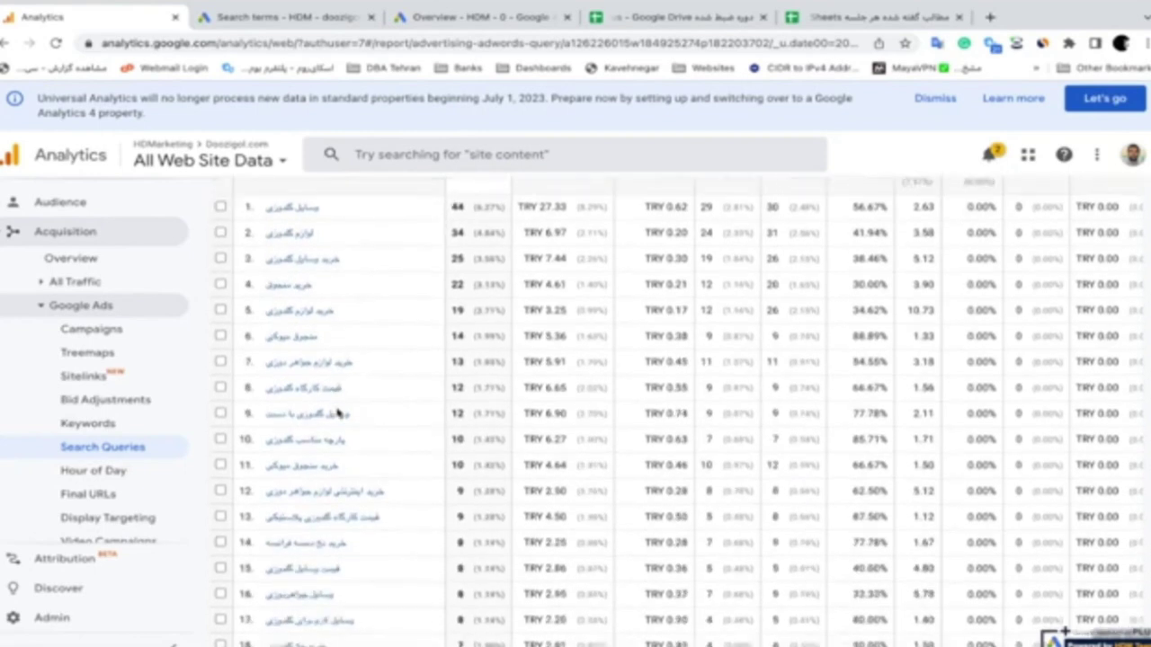
scroll(336, 411, up, 6)
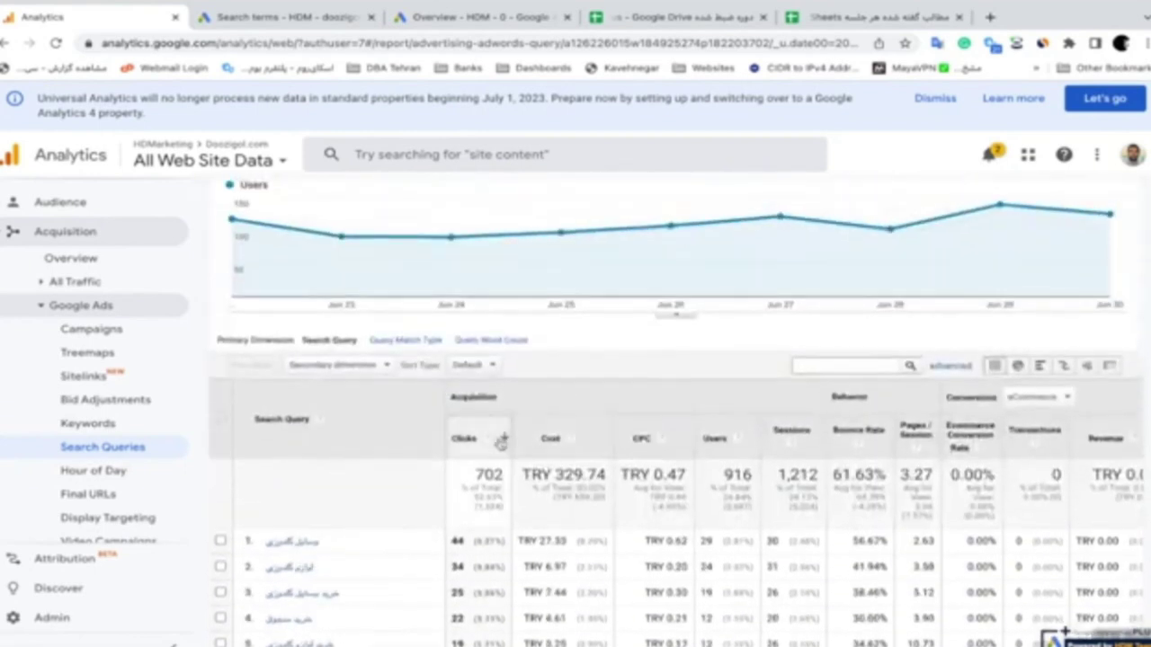
Sort the Search Queries report by clicks in ascending order and look through the first queries
click(504, 440)
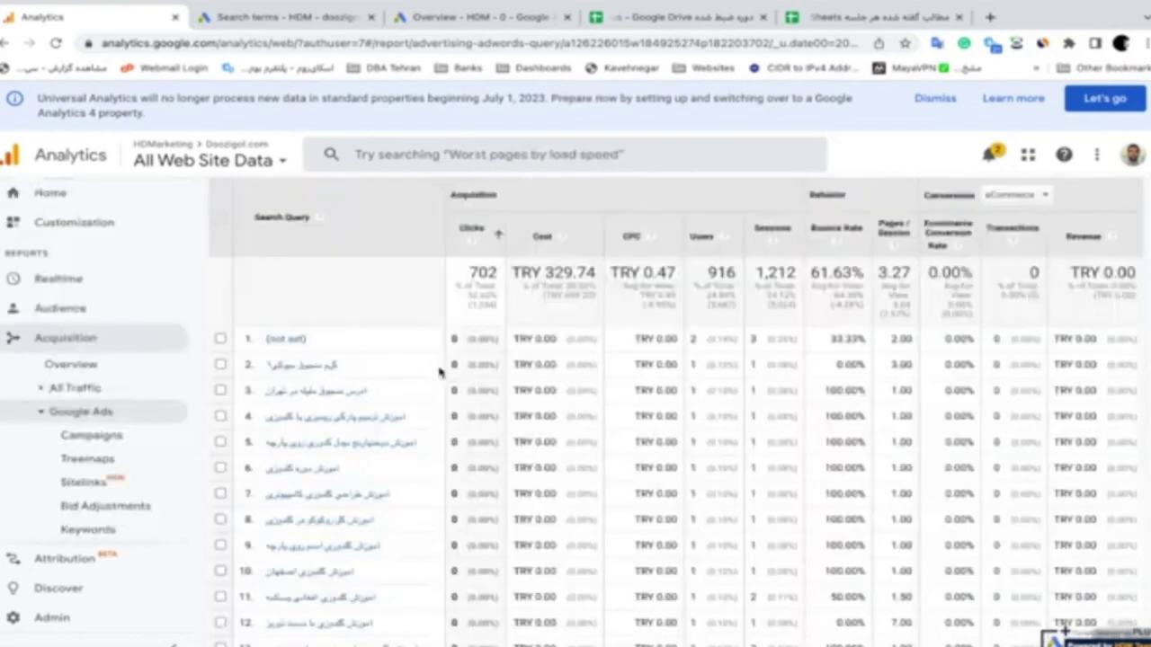
scroll(476, 490, down, 1)
scroll(476, 490, up, 1)
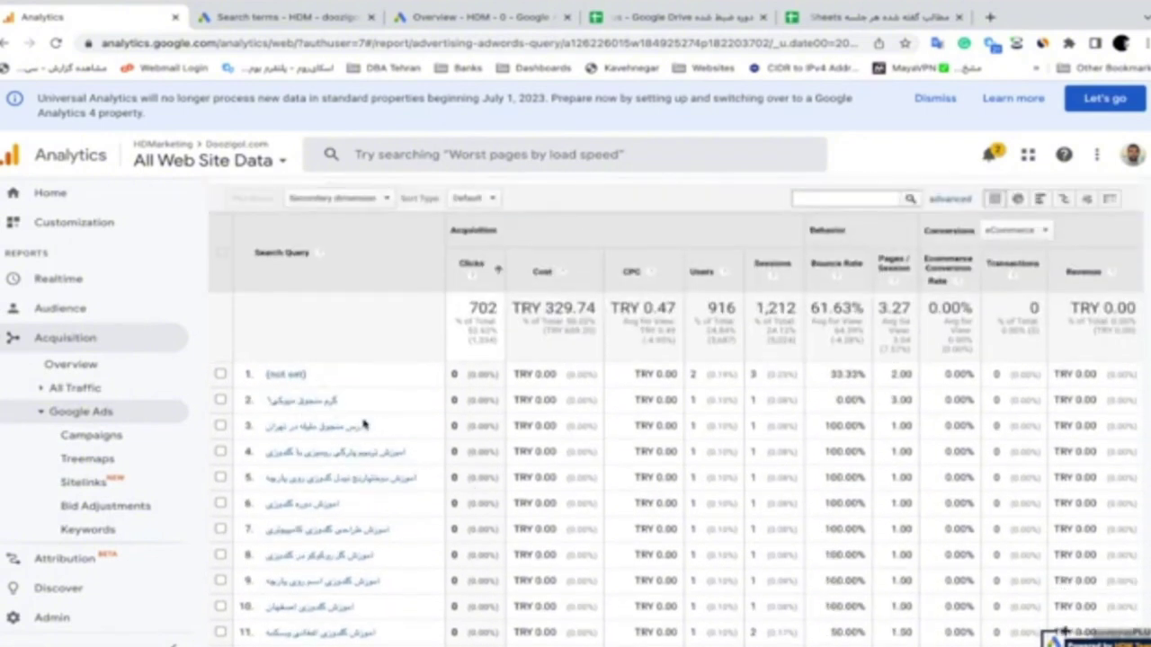
scroll(382, 488, down, 1)
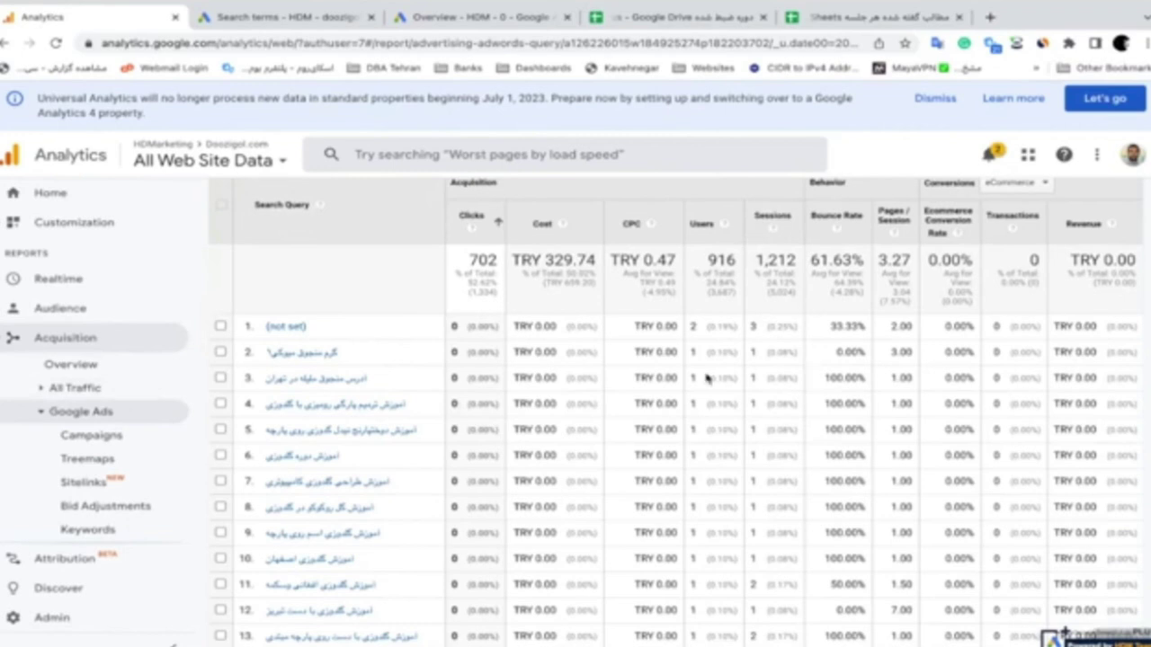
scroll(701, 378, up, 5)
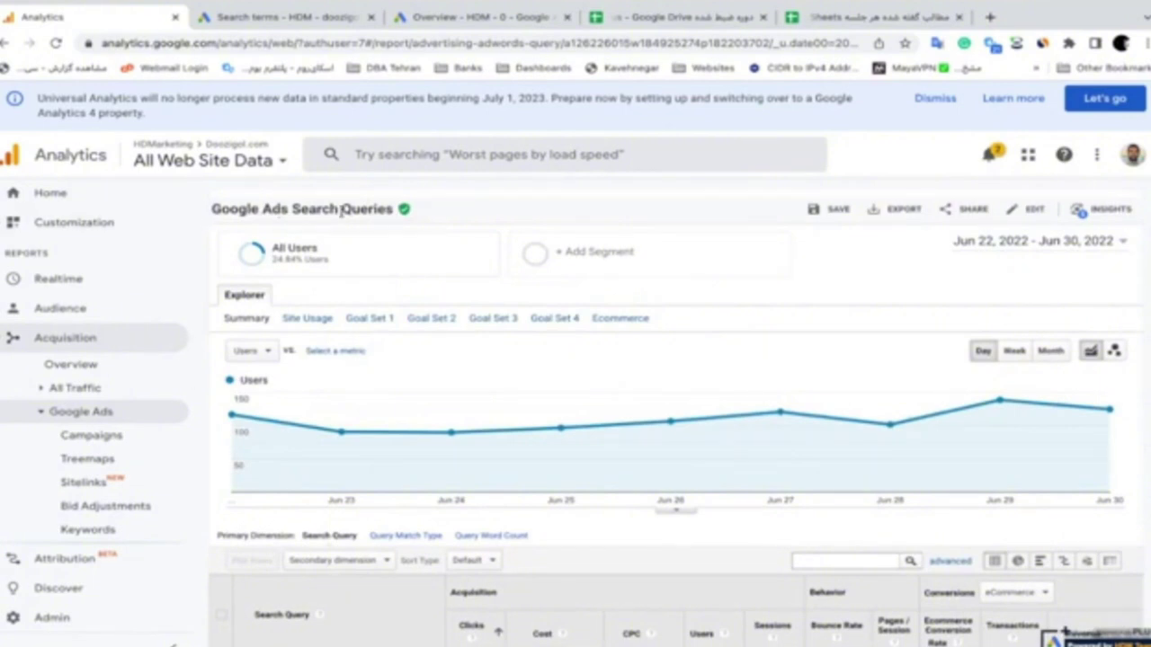
scroll(481, 251, down, 4)
scroll(475, 251, down, 2)
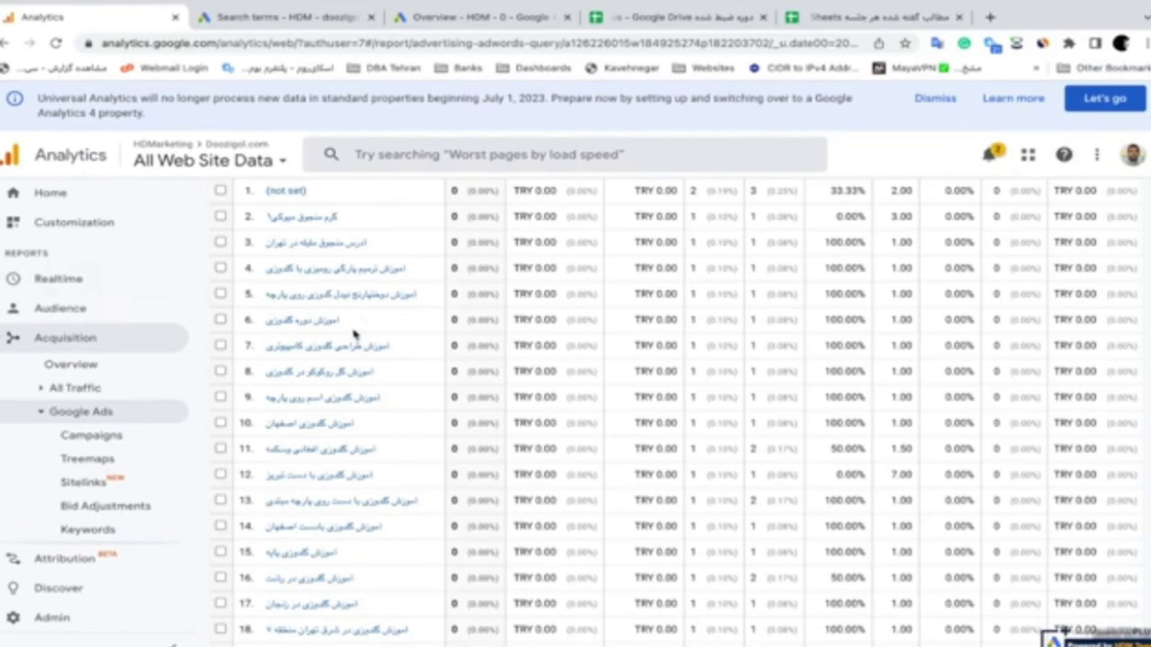
Check the search terms listed in Google Ads against the Analytics queries, and return to the Analytics report
click(318, 25)
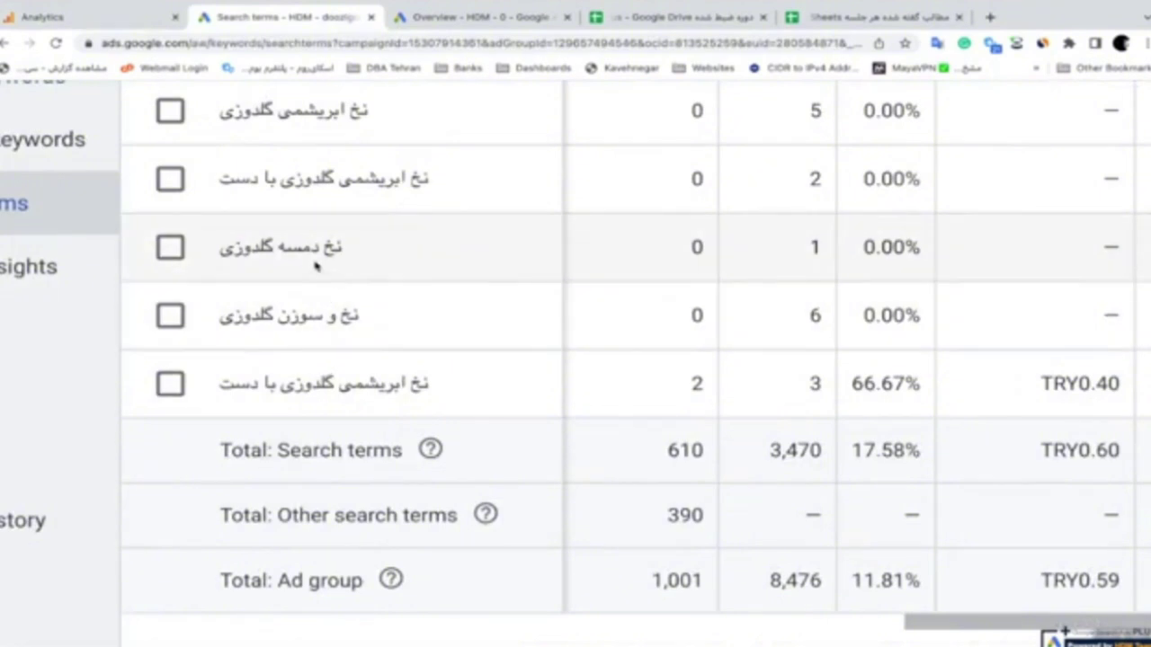
scroll(603, 206, up, 3)
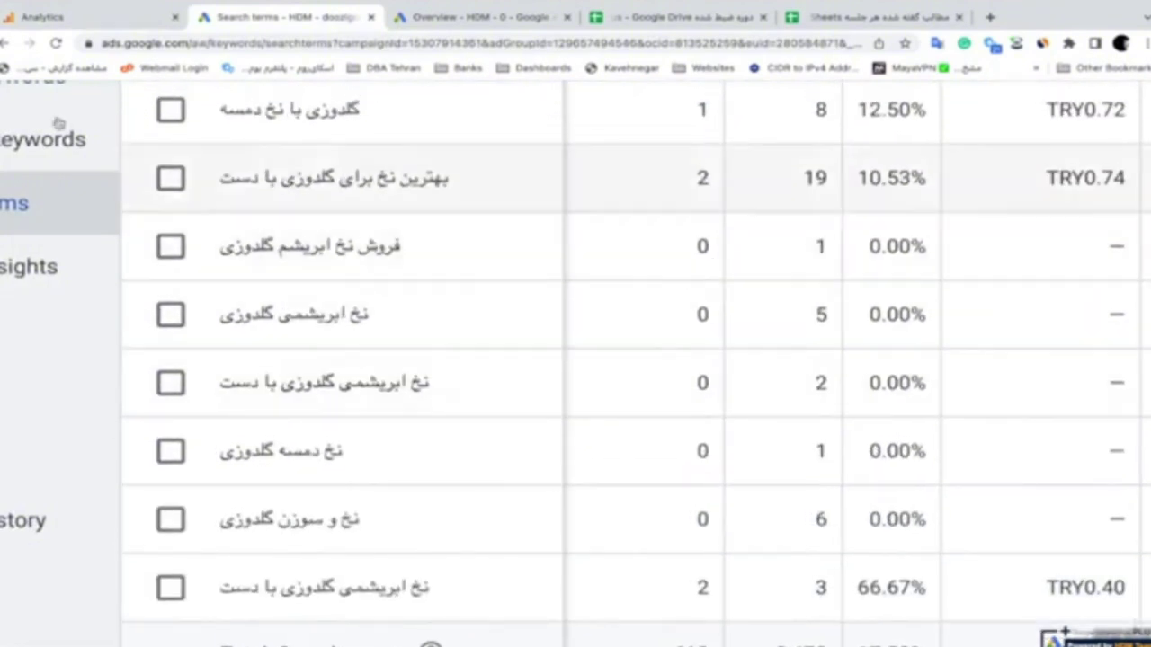
click(74, 11)
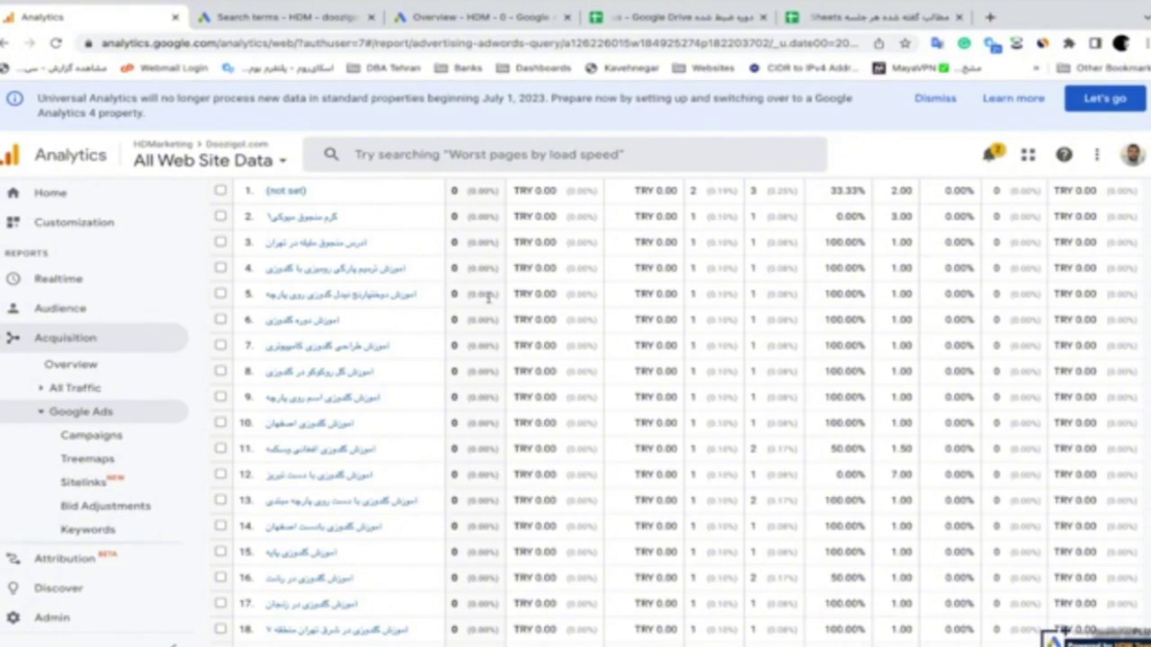
Examine the clicks, users and sessions of the queries down to the end of the Search Queries table
scroll(488, 298, up, 3)
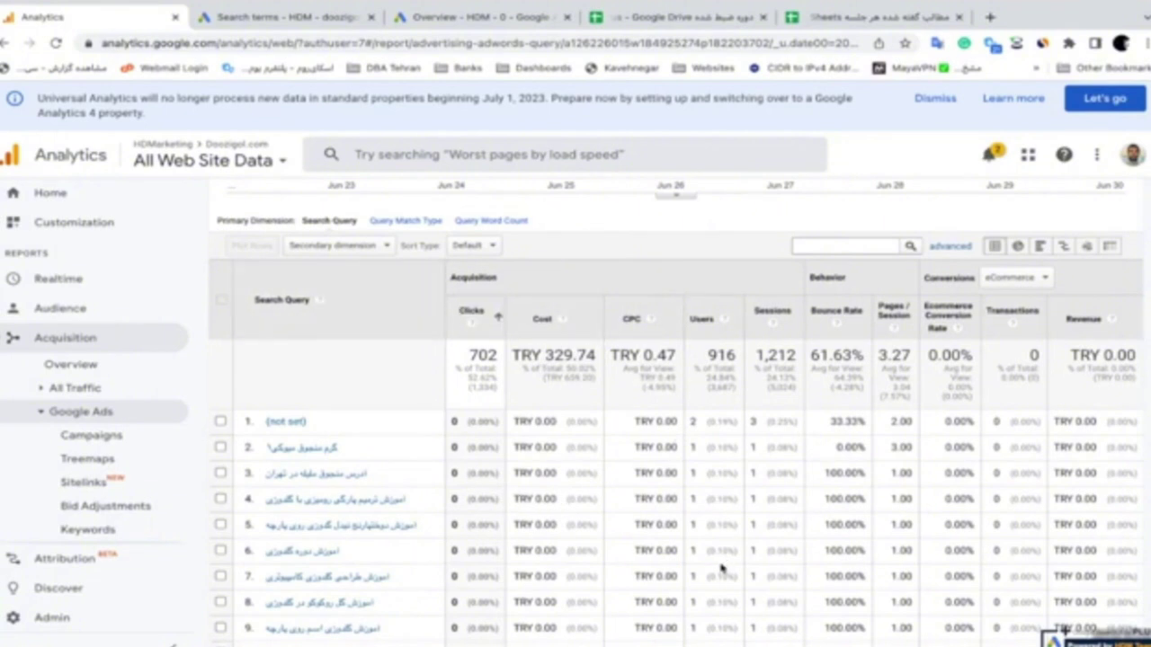
scroll(720, 567, down, 1)
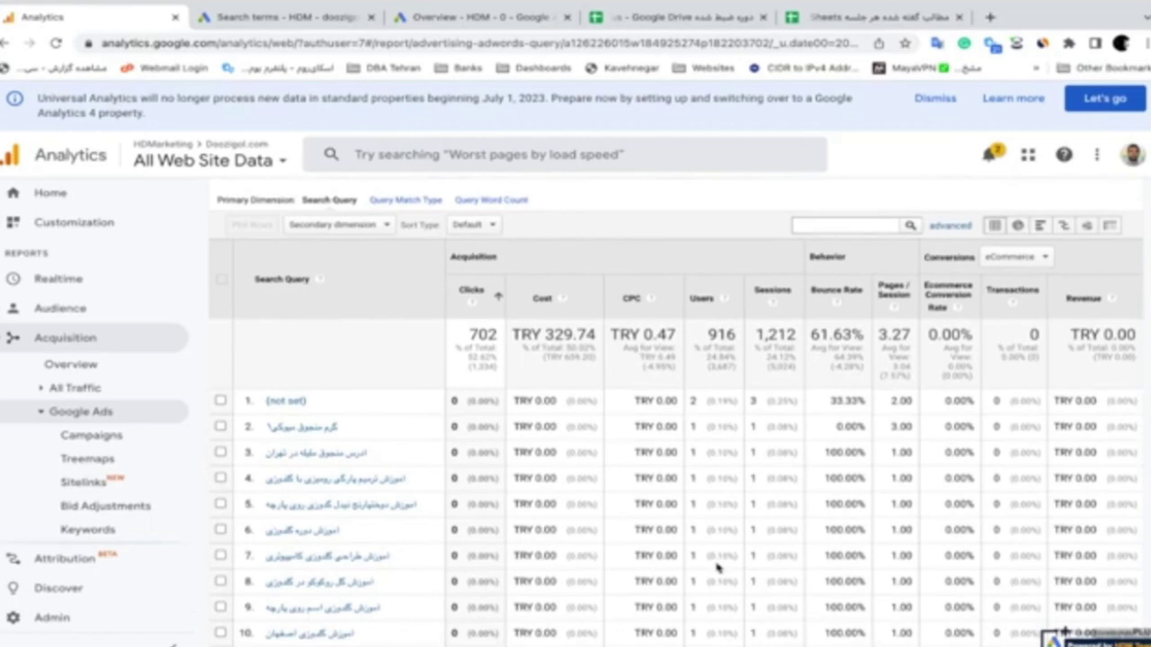
scroll(697, 539, down, 2)
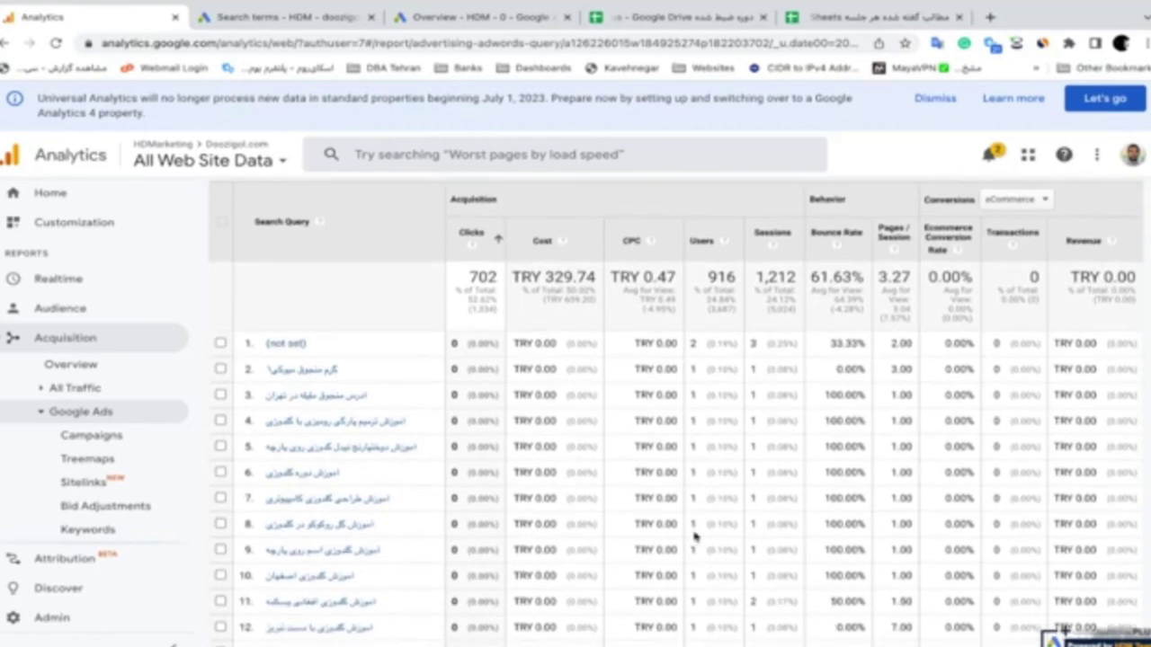
scroll(695, 537, down, 2)
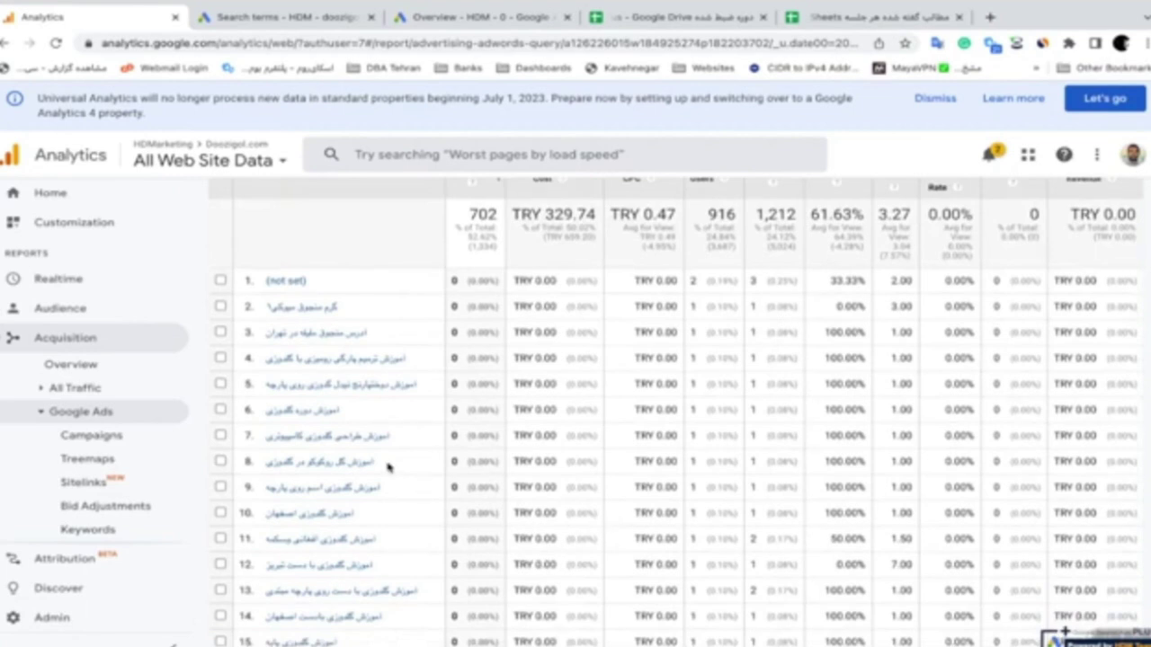
scroll(544, 441, down, 3)
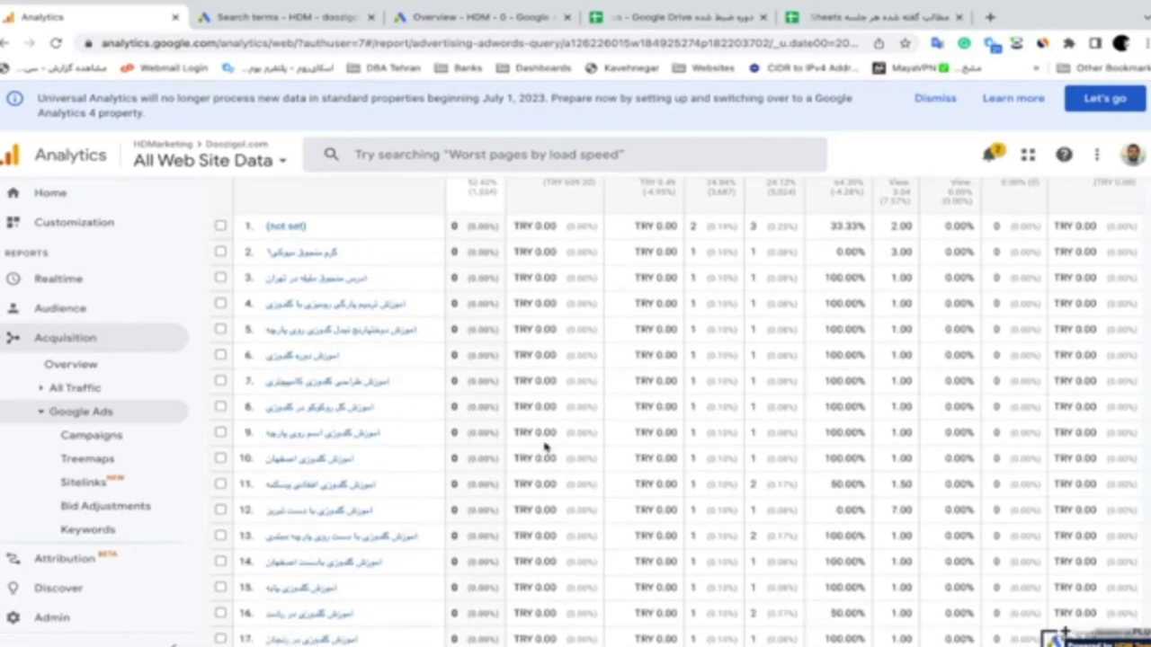
scroll(544, 444, down, 1)
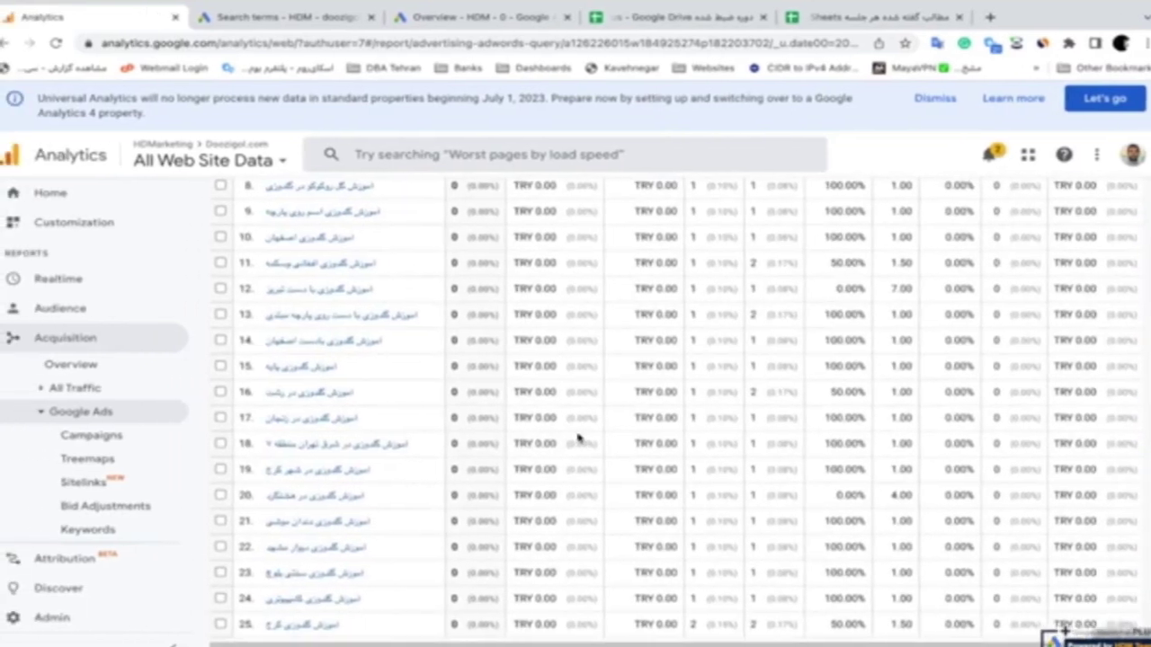
scroll(565, 438, down, 1)
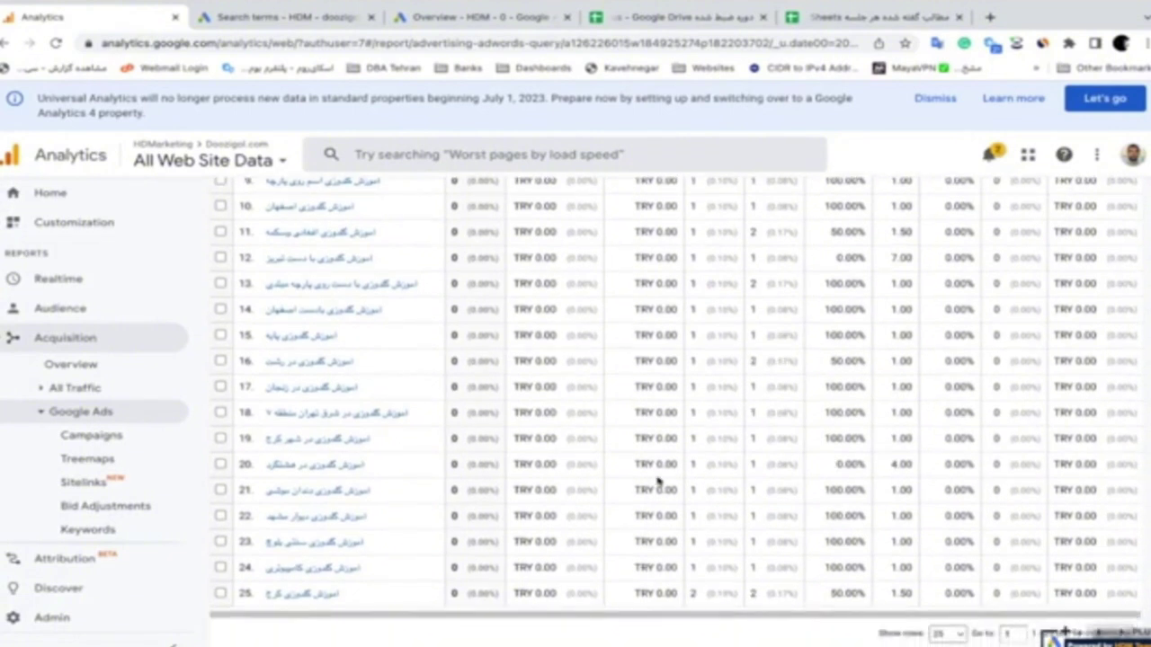